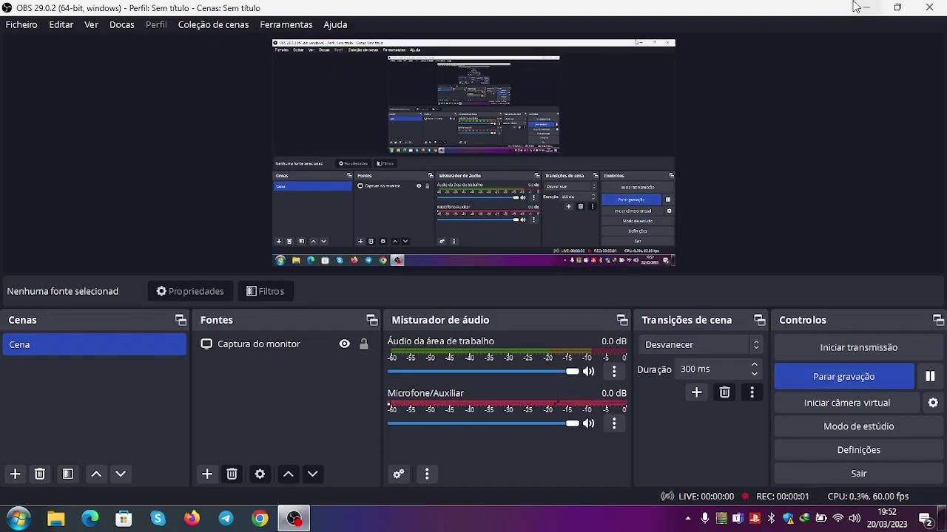
Minimize OBS, open gift.png from the gift folder, and choose Paint as its app
click(865, 7)
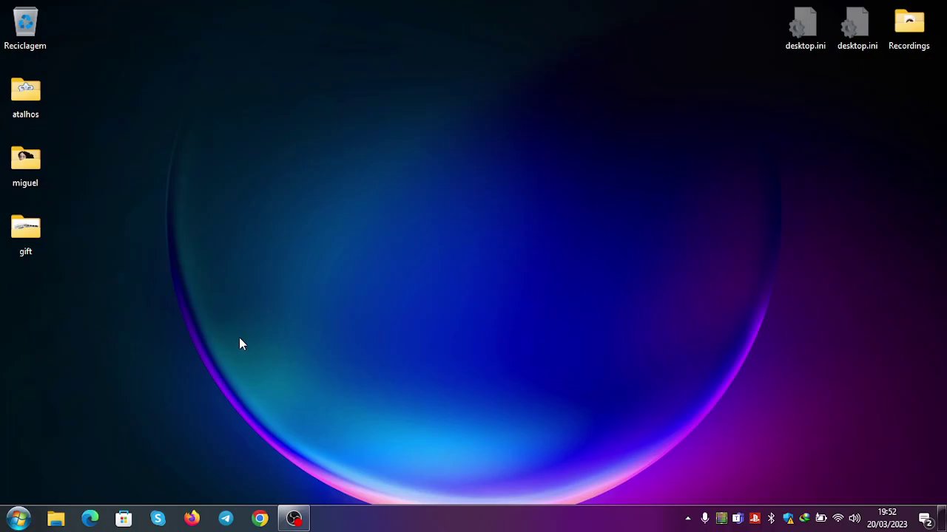
double_click(23, 231)
click(188, 132)
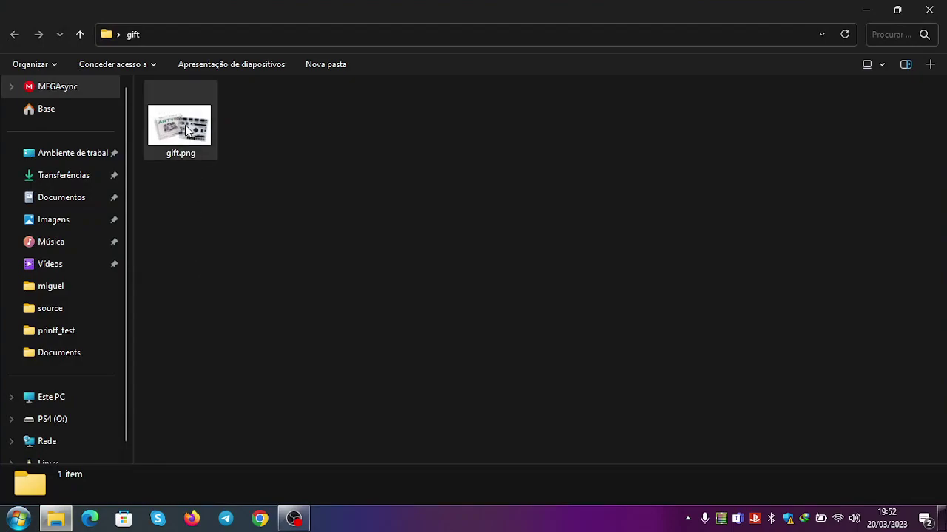
double_click(189, 132)
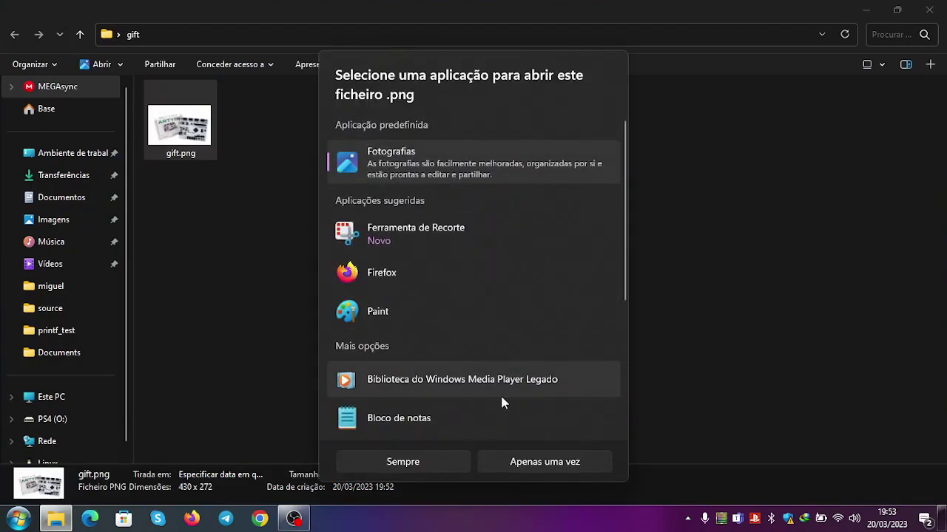
click(384, 311)
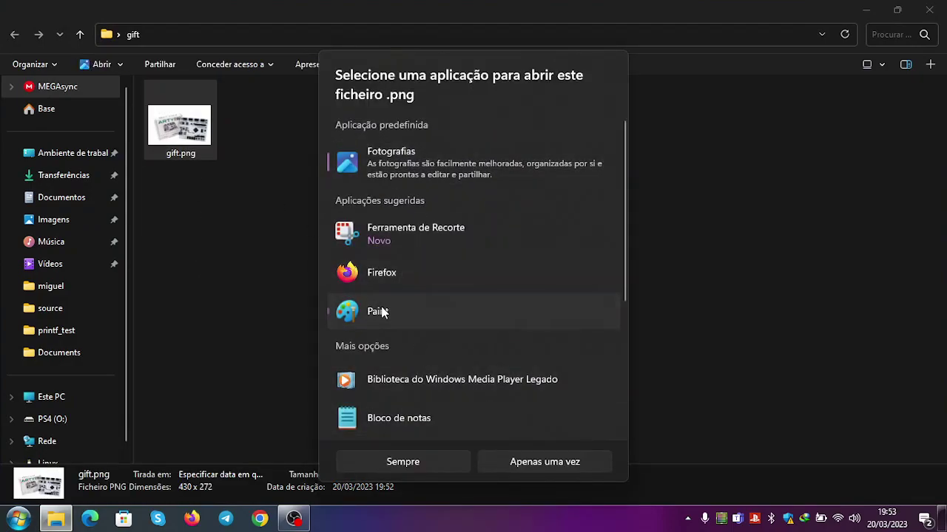
Open gift.png in Paint just this once to view the Arty S7 board image
click(547, 464)
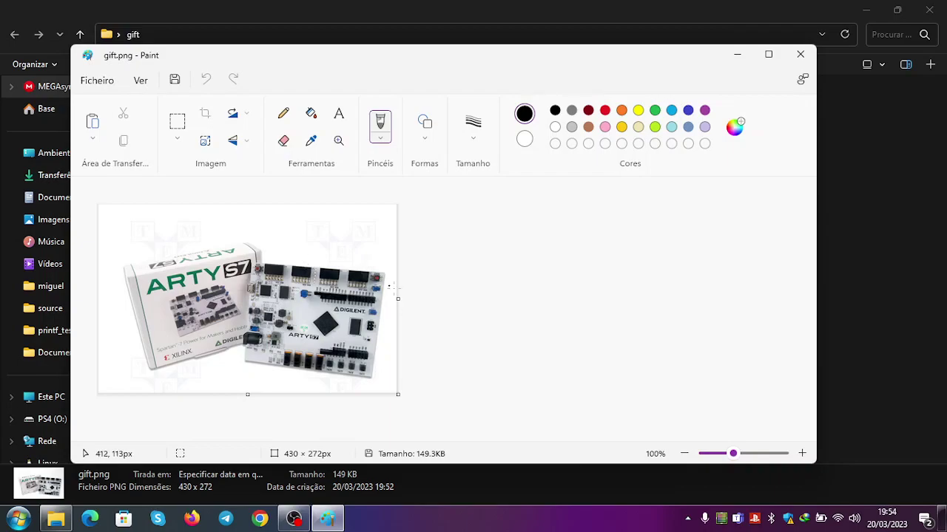
Close Paint and the gift folder window, deselecting gift.png in between
click(799, 54)
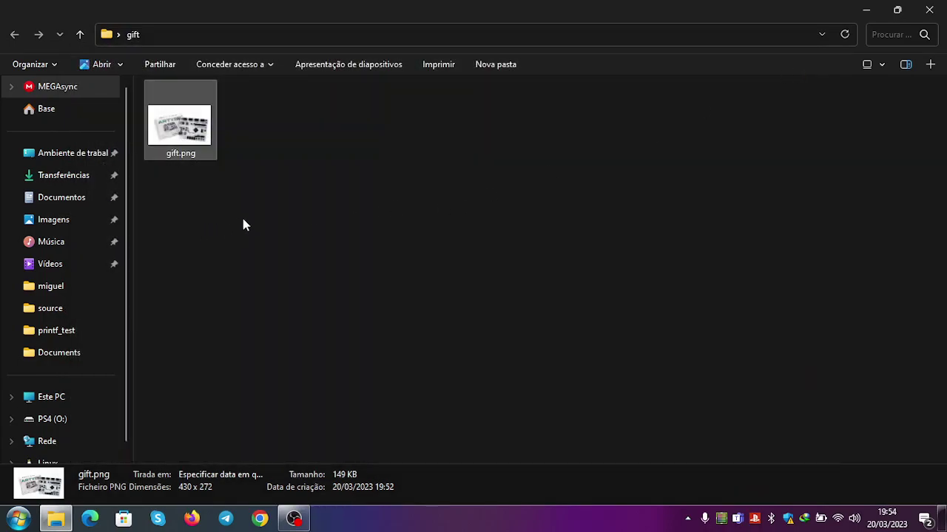
click(191, 214)
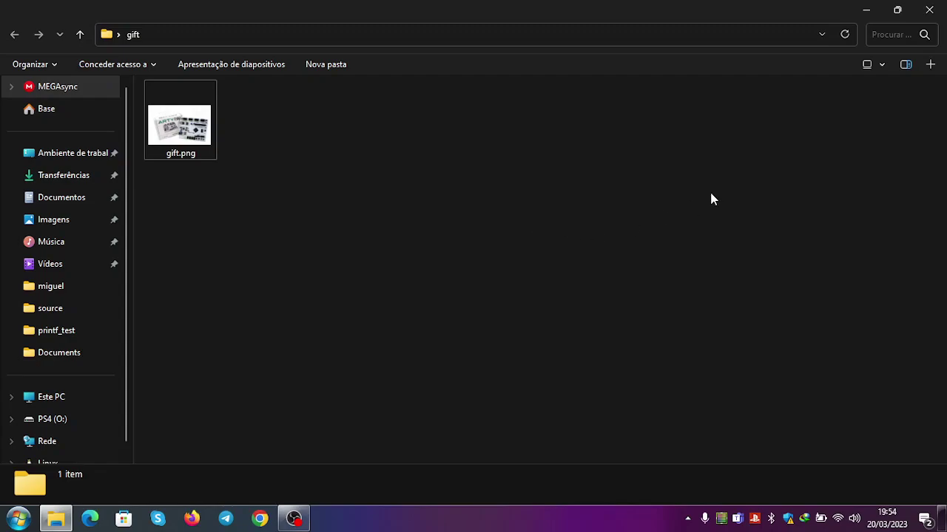
click(933, 11)
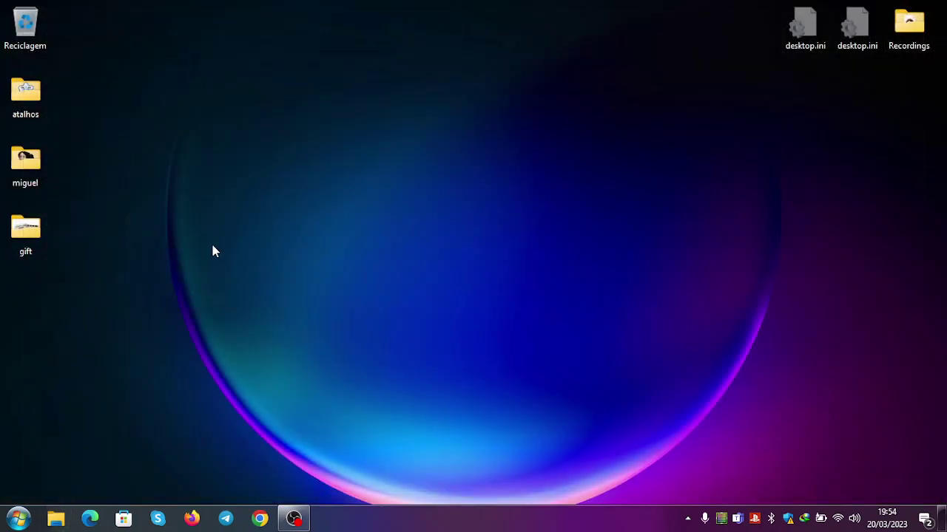